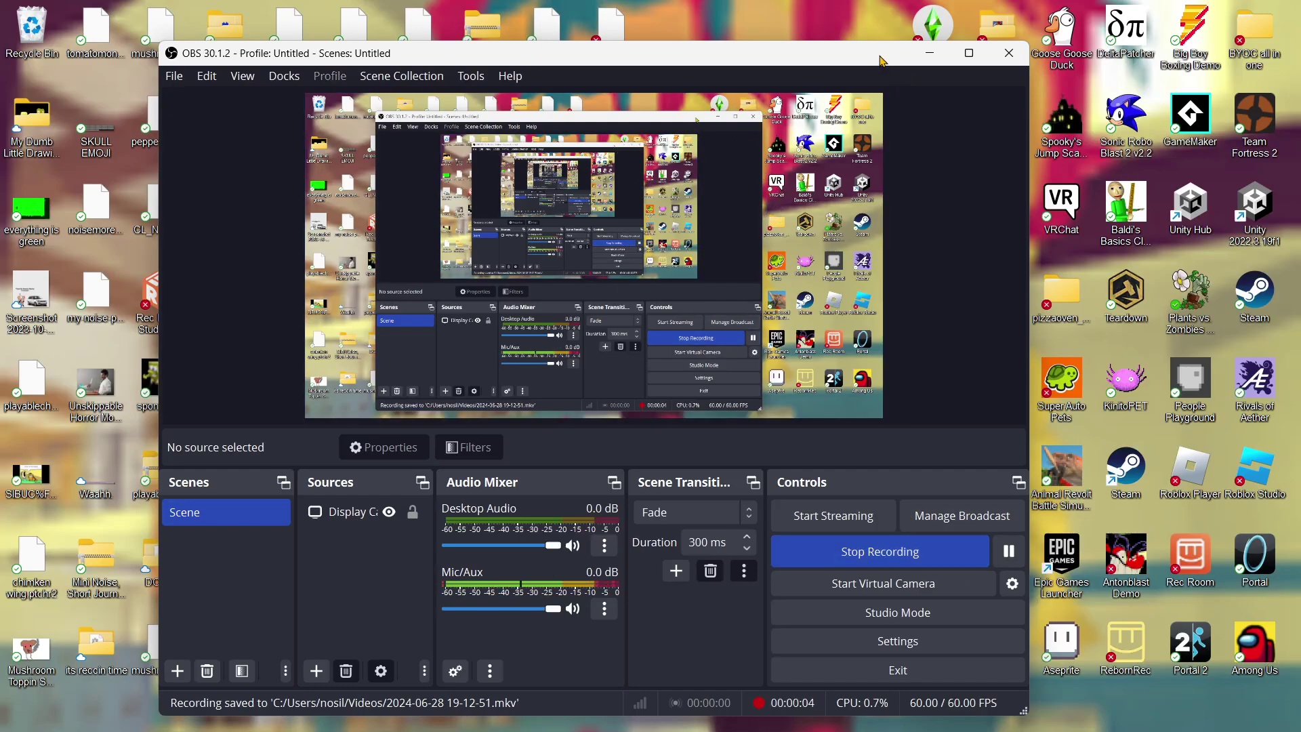
Step: Drag the OBS Studio window to the left to expose more desktop icons
drag(906, 53, 689, 75)
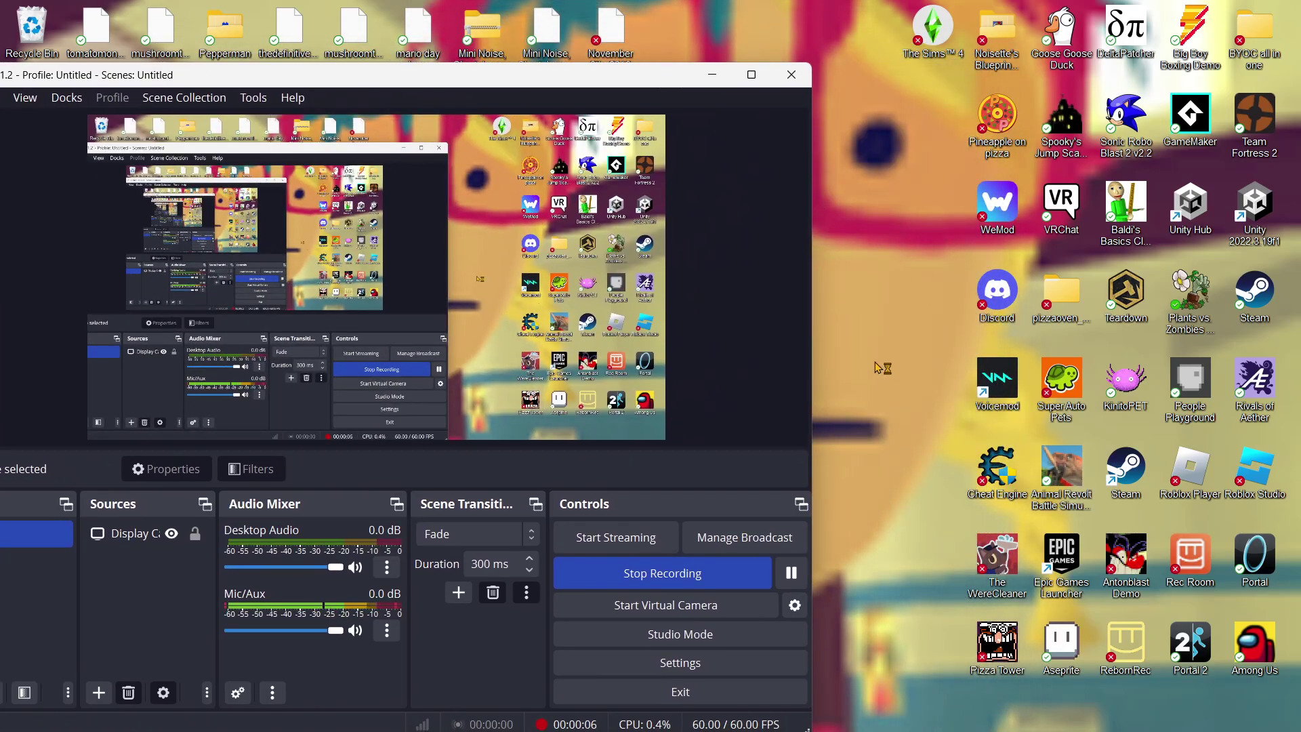
click(781, 712)
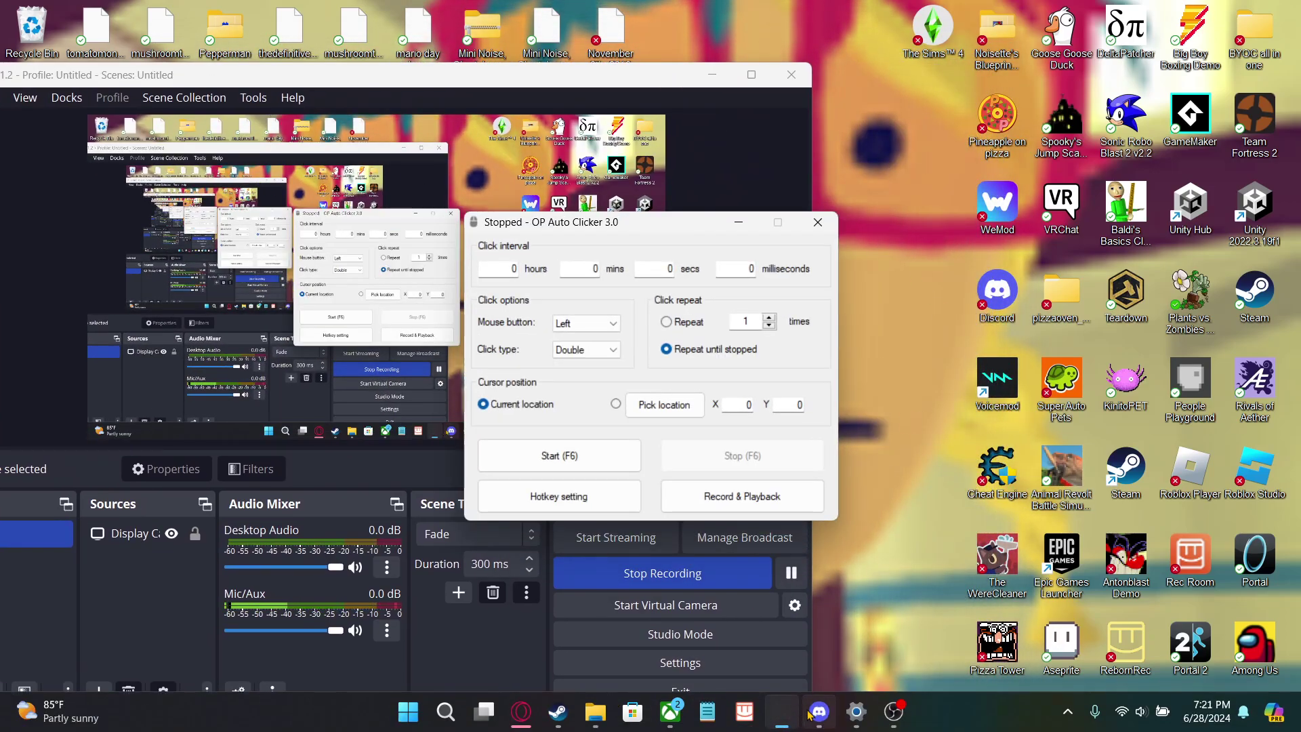
click(739, 222)
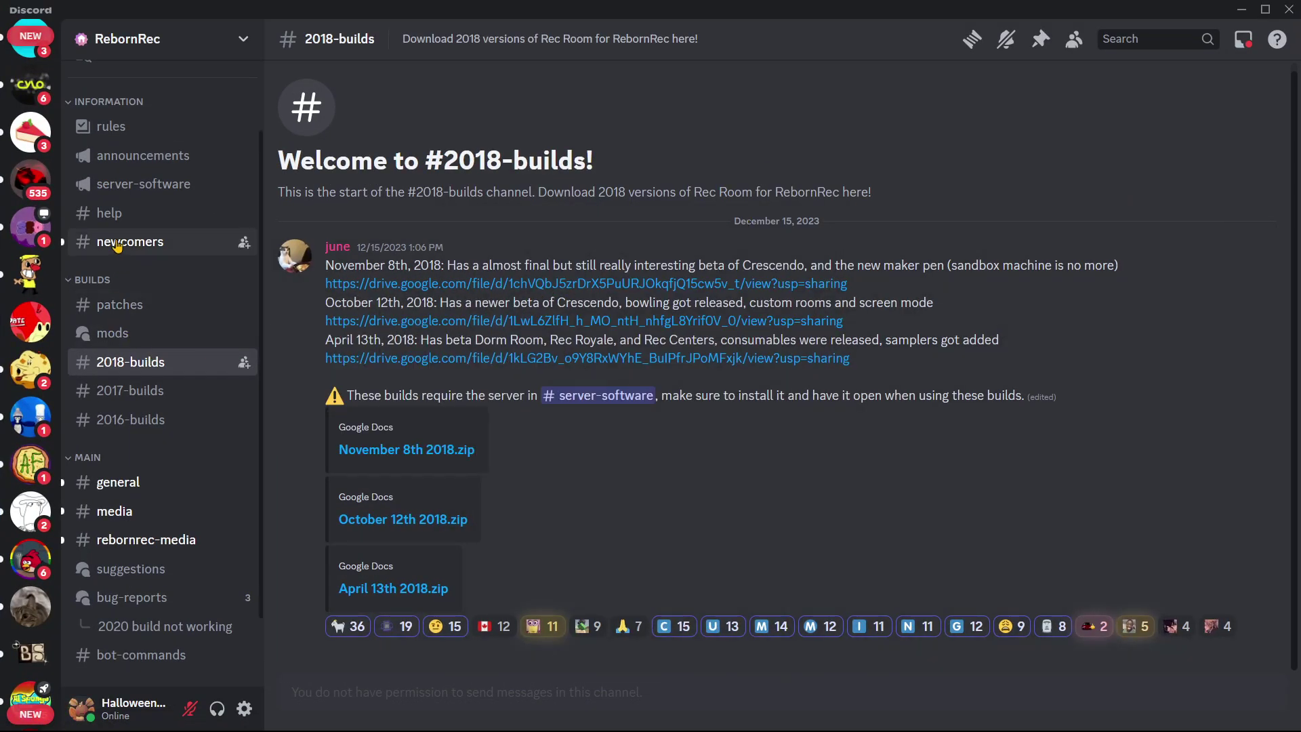
click(137, 184)
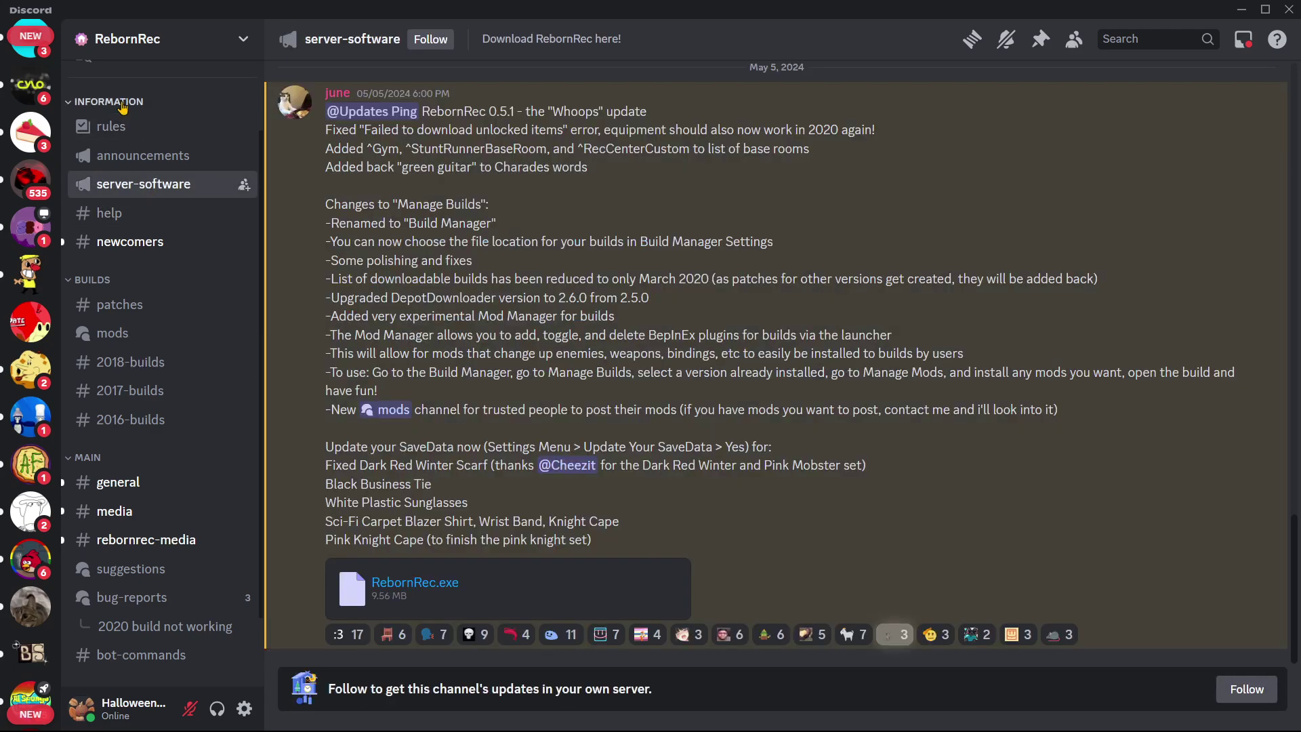
click(142, 39)
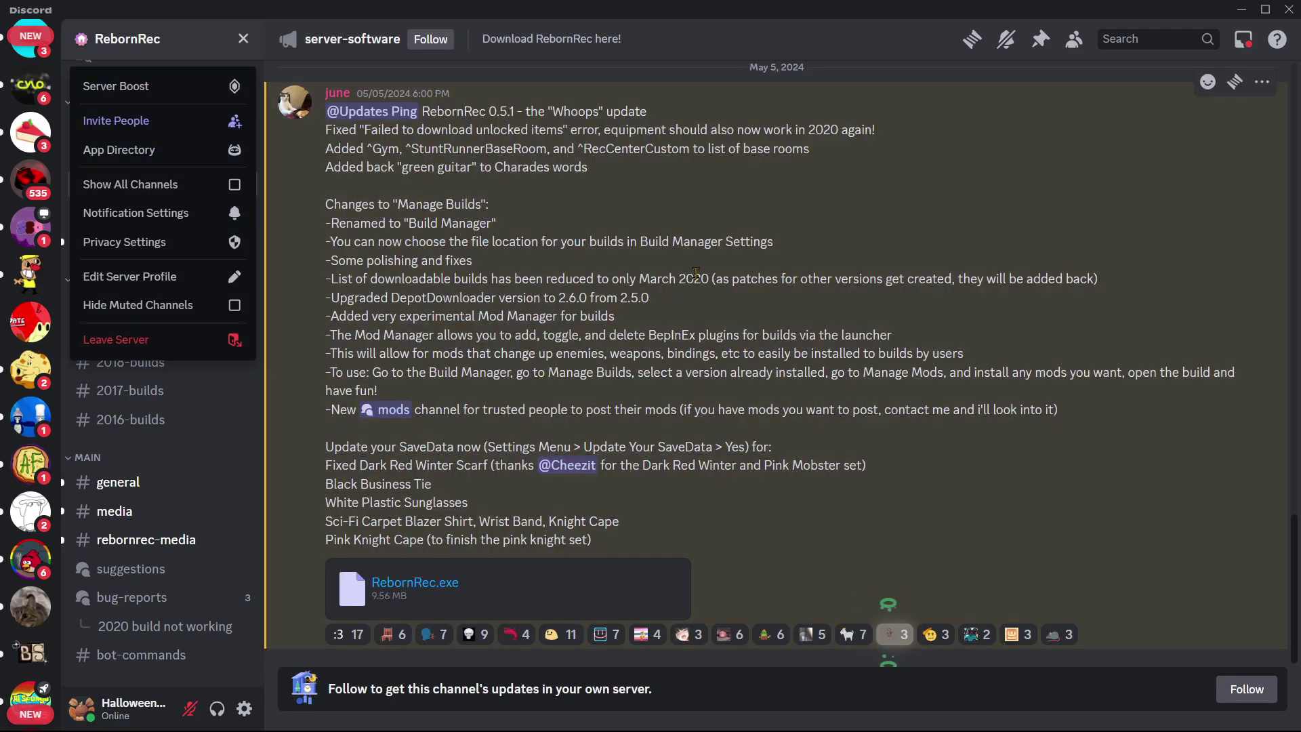
click(595, 526)
mouse_move(697, 274)
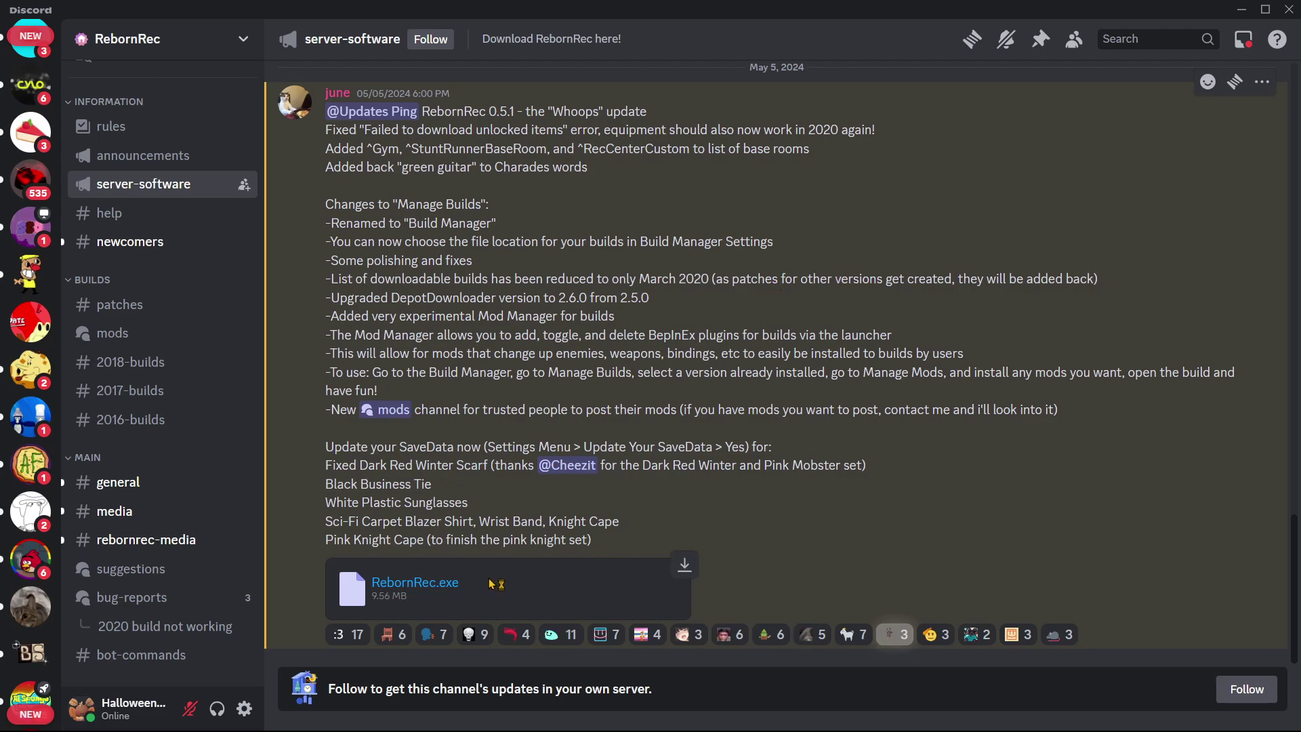
click(163, 363)
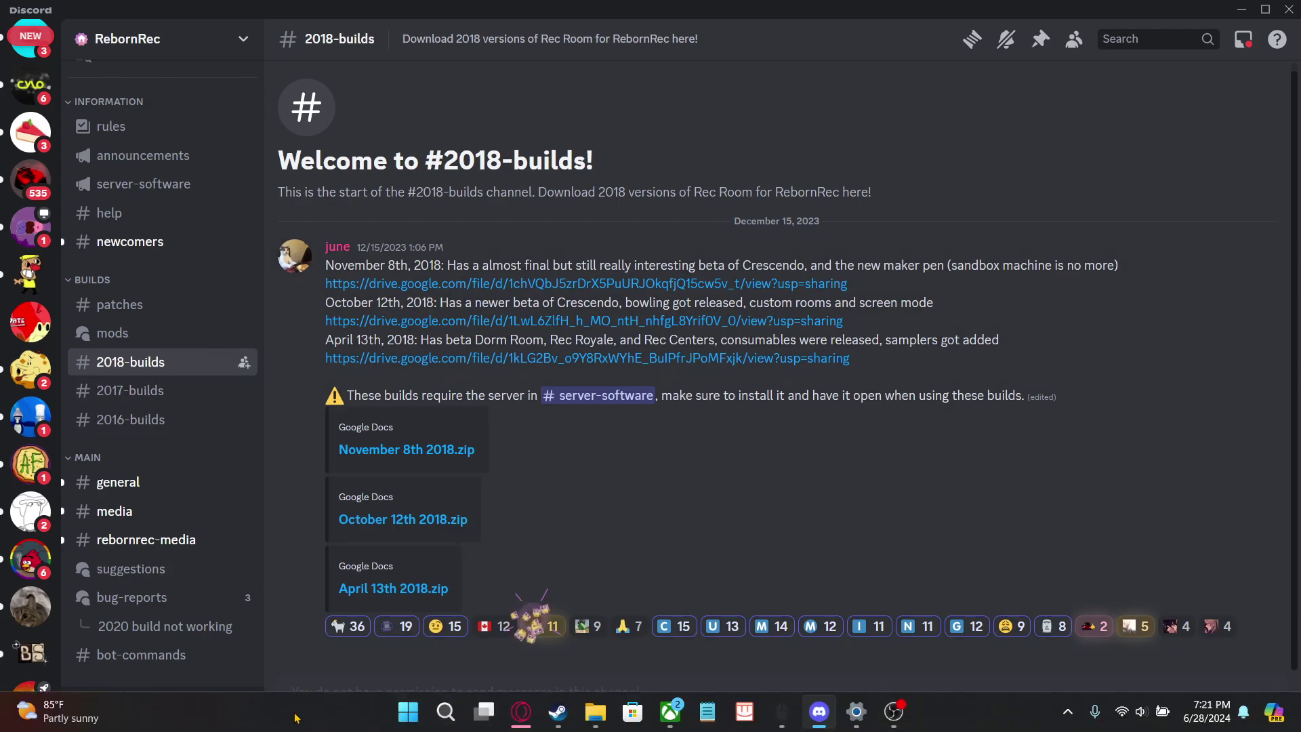
click(1241, 8)
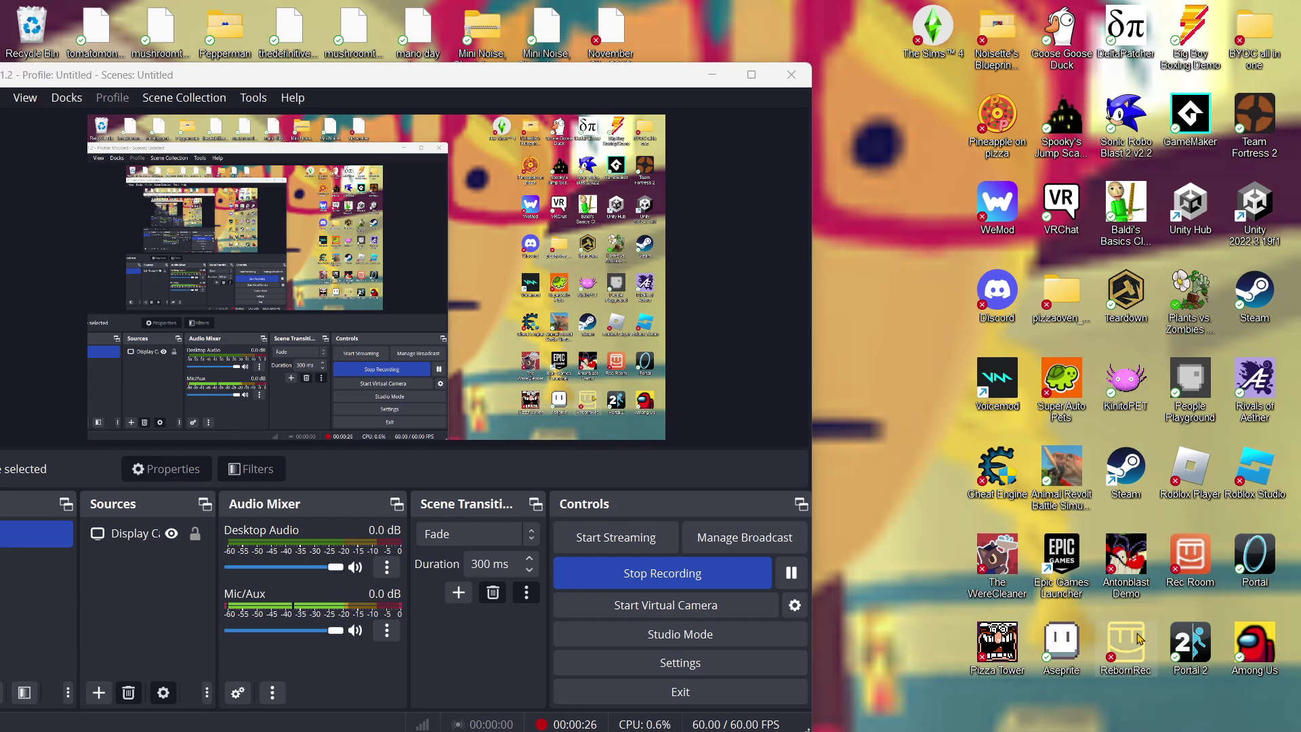
Step: Launch RebornRec, change the profile username to Kaleb, and return to the main menu
double_click(1126, 640)
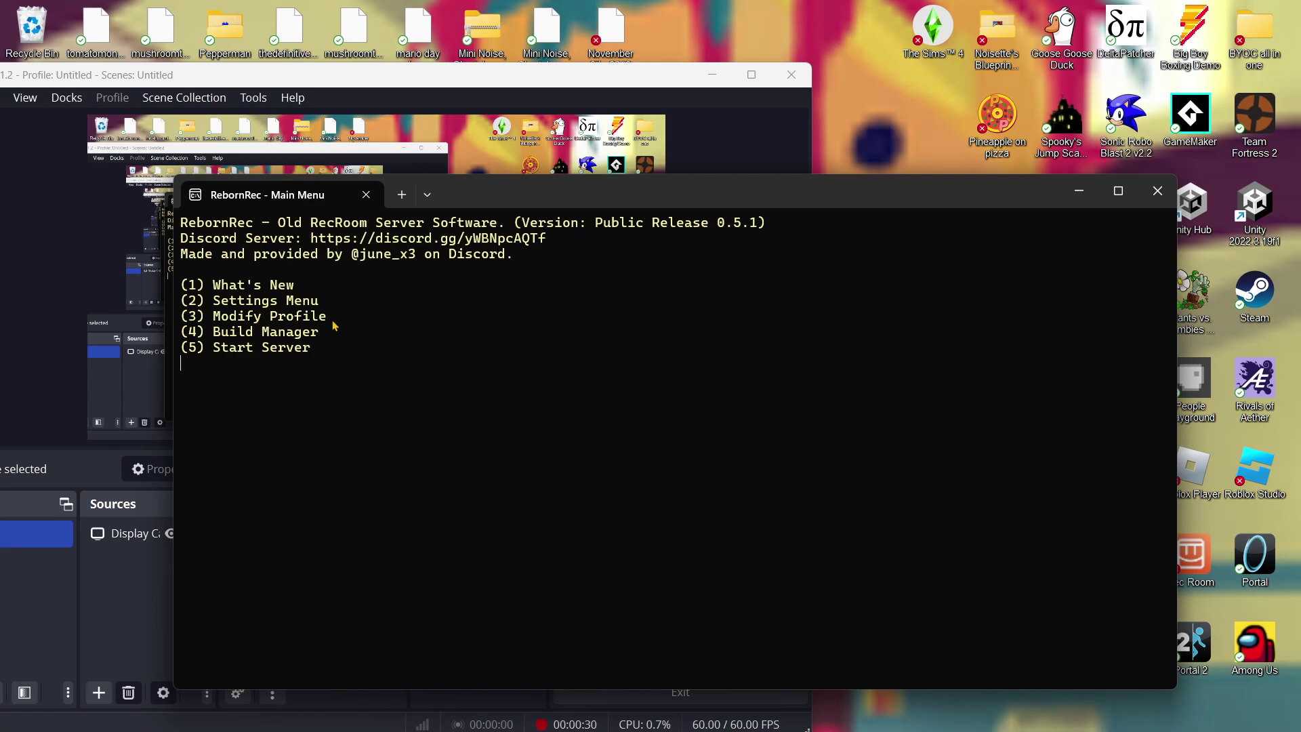
key(3)
key(1)
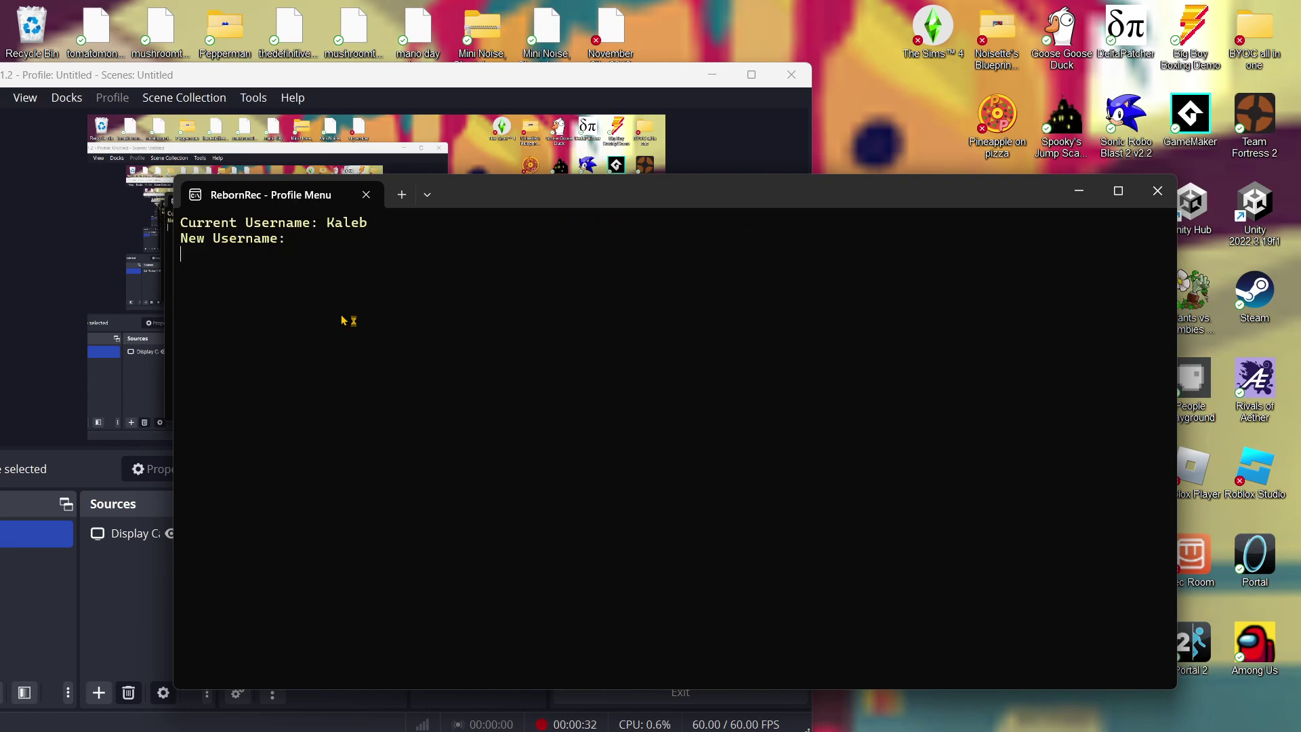
text(Kaleb)
key(Return)
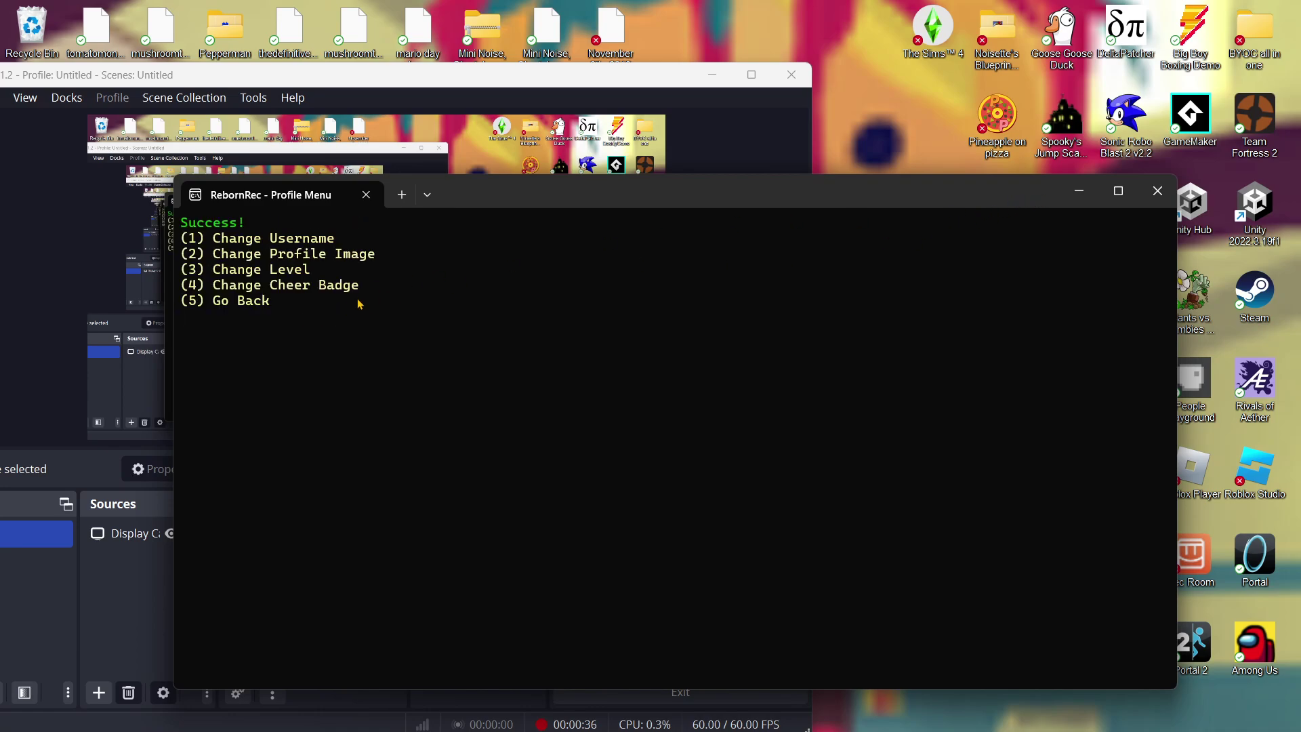
key(5)
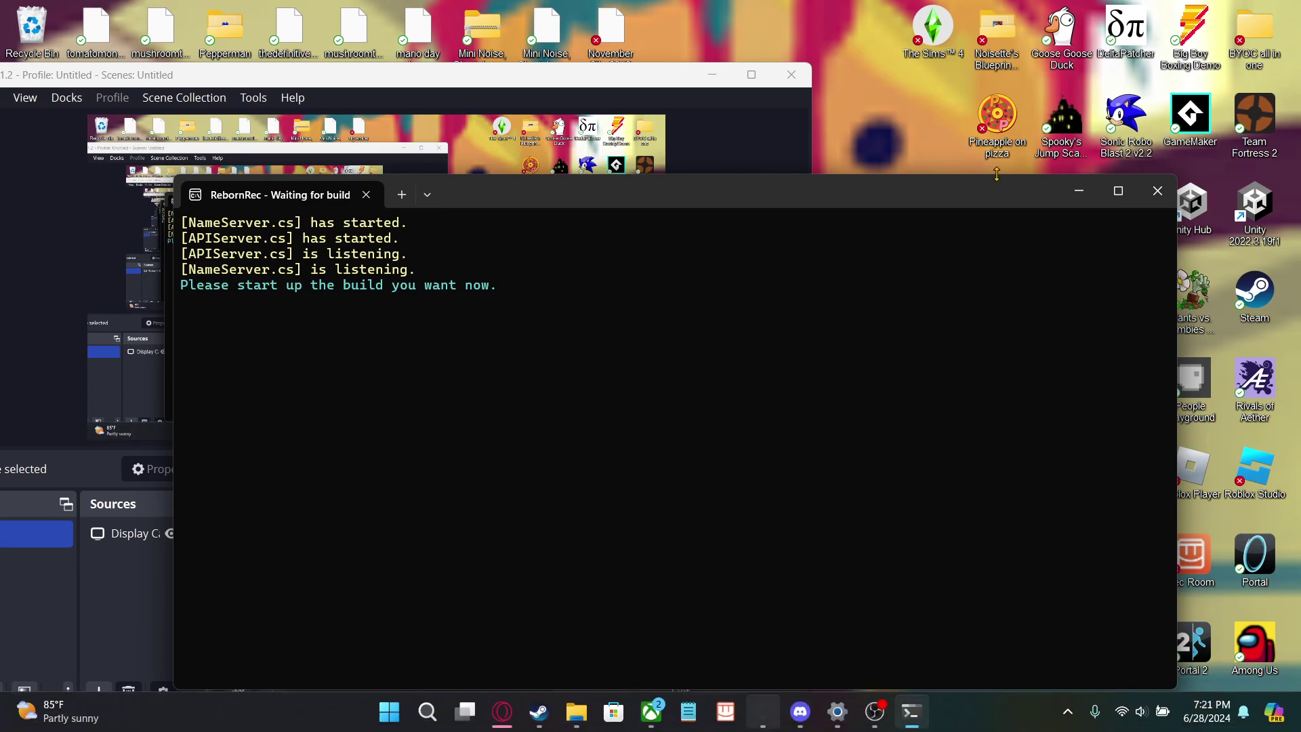
Step: Minimize the running RebornRec server console window
click(910, 721)
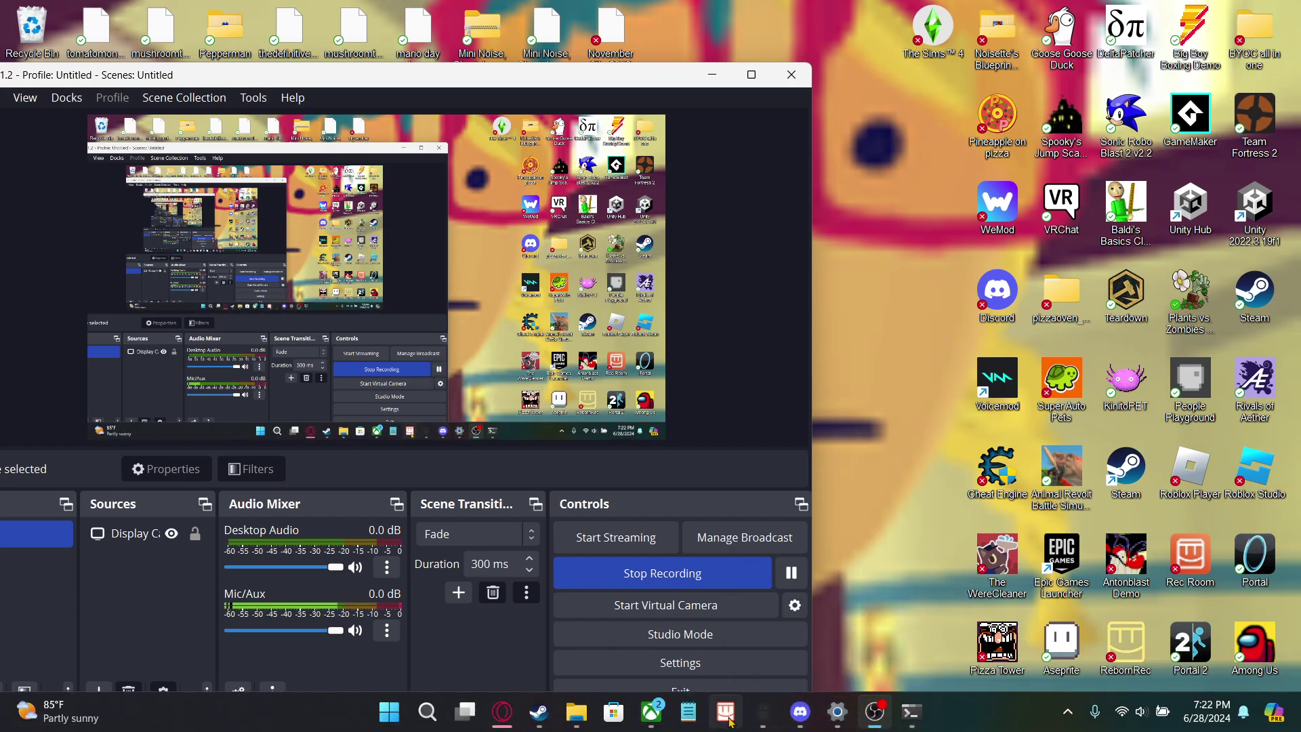
mouse_move(911, 236)
mouse_down()
mouse_move(793, 663)
mouse_move(823, 359)
mouse_up()
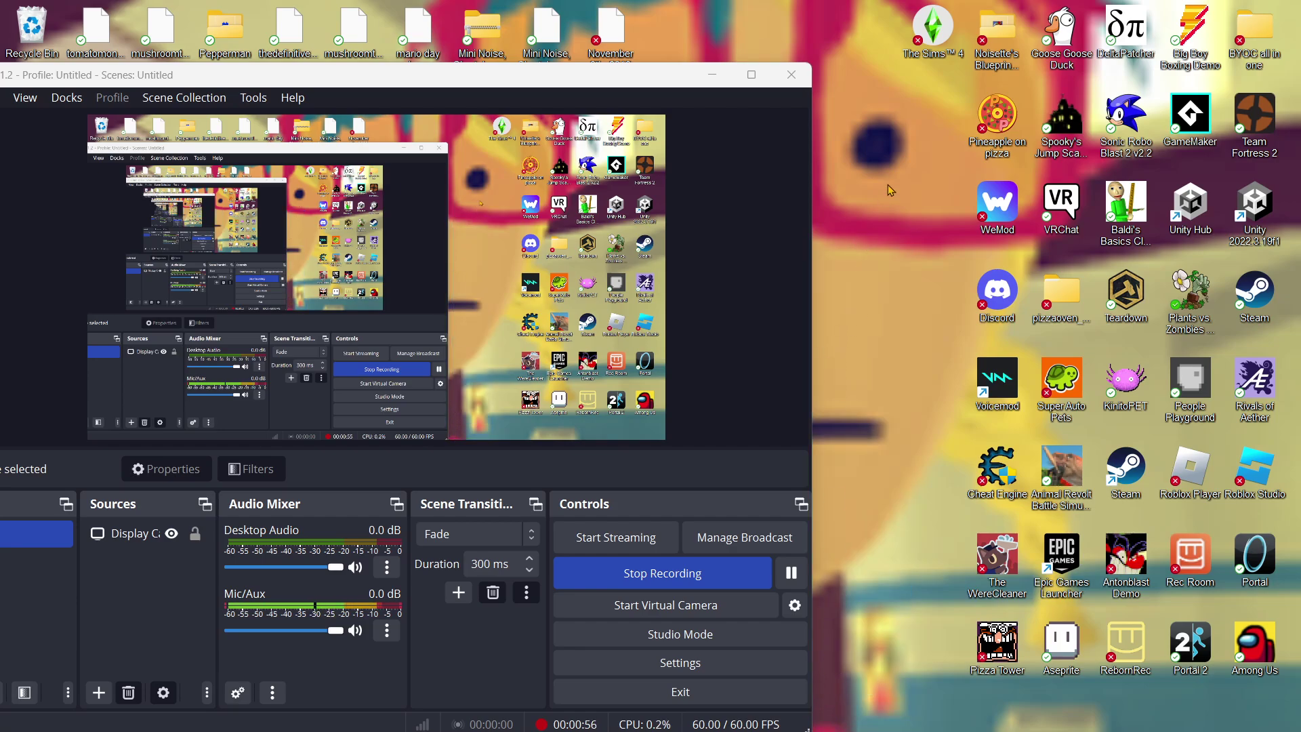